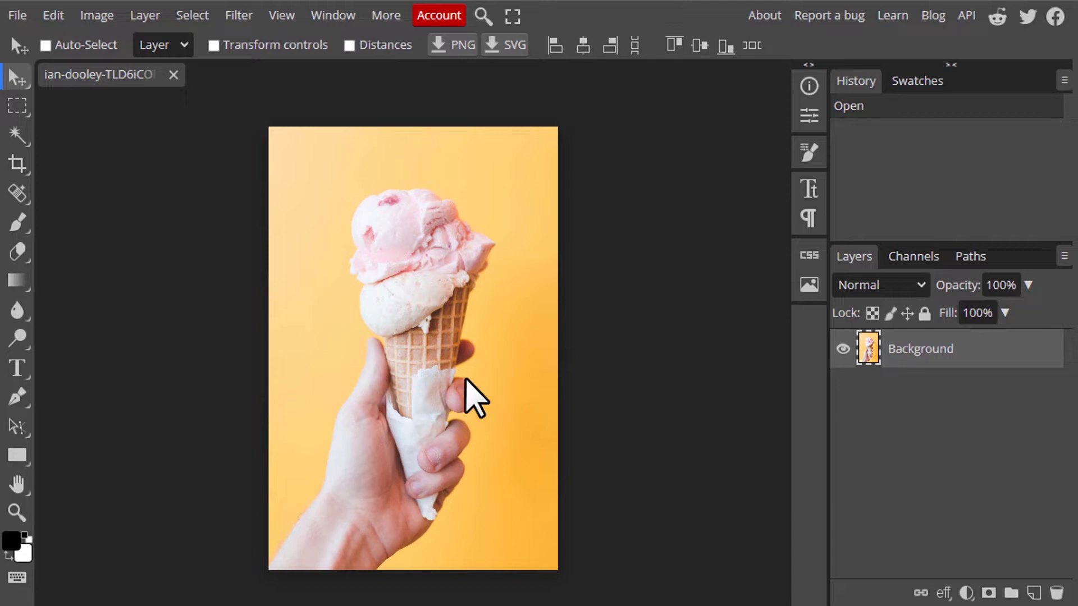
- Magic Cut the hand and cone from the yellow backdrop onto a new layer
{"action": "left_click", "coordinate": [197, 16]}
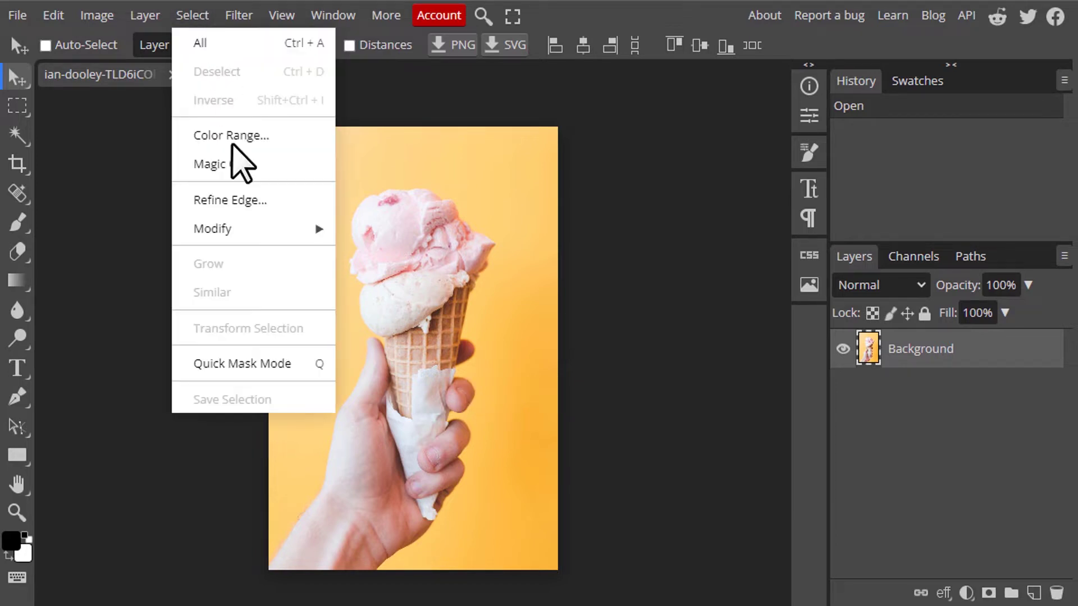
{"action": "left_click", "coordinate": [254, 168]}
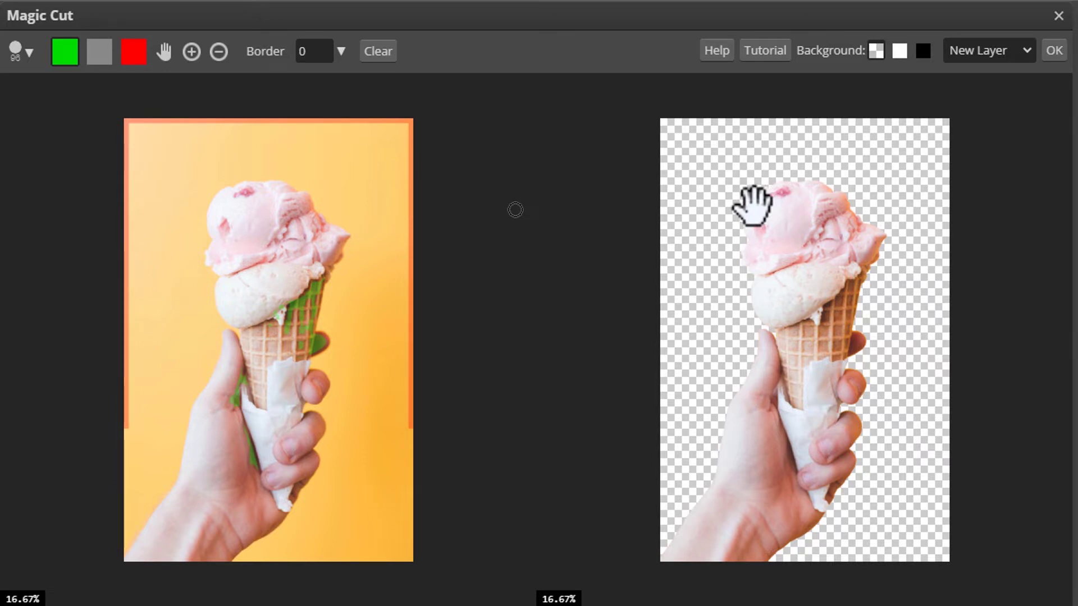
{"action": "left_click", "coordinate": [1053, 51]}
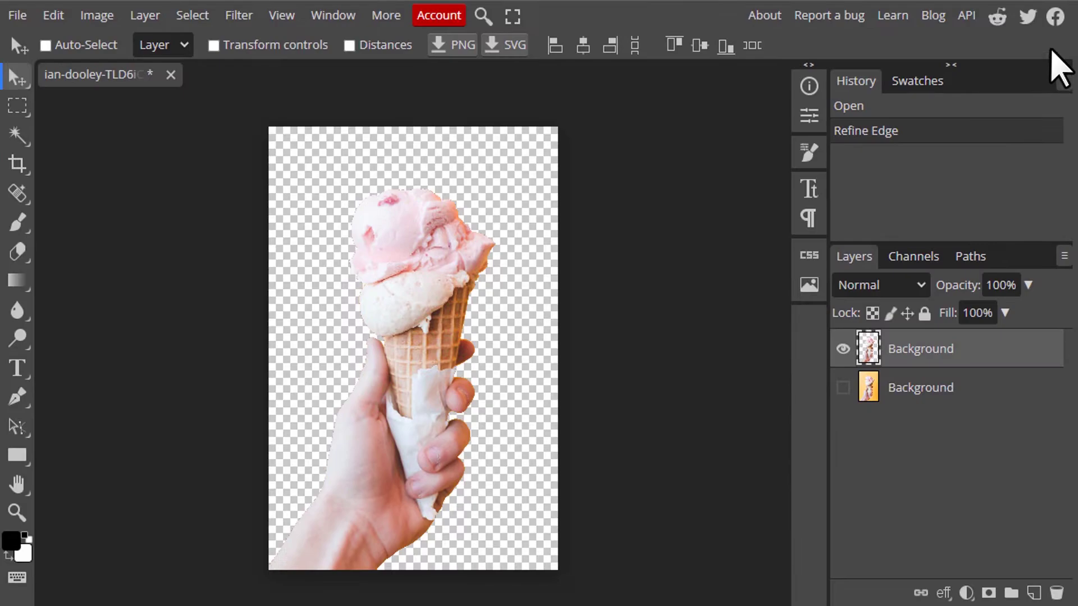
- Rename the cut-out layer to 'Ice cream'
{"action": "double_click", "coordinate": [932, 350]}
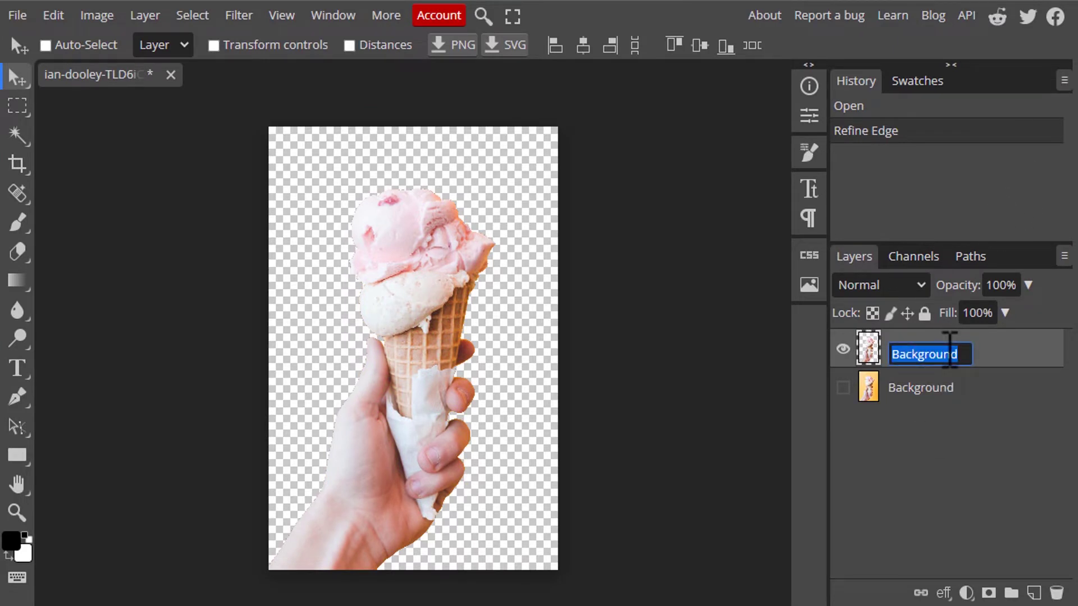
{"action": "key", "text": "BackSpace"}
{"action": "type", "text": "Ice cream"}
{"action": "key", "text": "Return"}
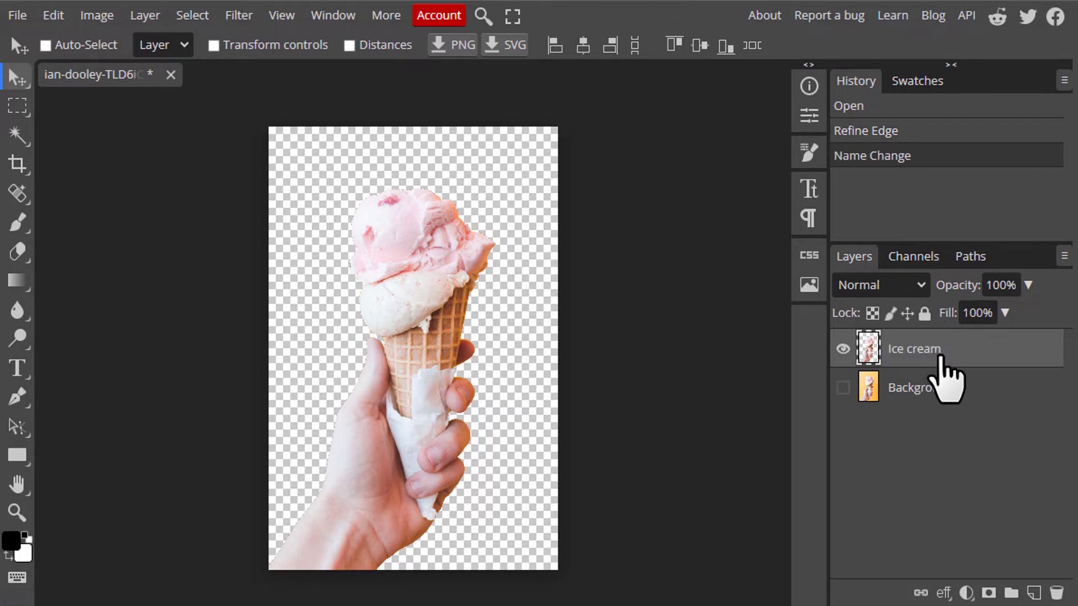
- Add a black Color Fill layer below Ice cream, then reselect the Ice cream layer
{"action": "left_click", "coordinate": [965, 593]}
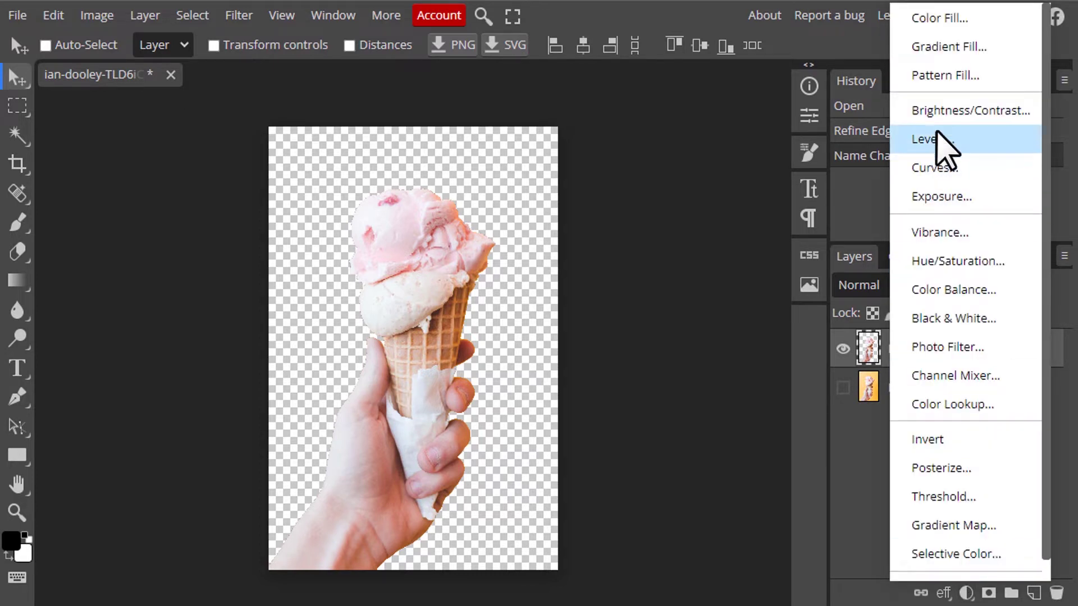
{"action": "left_click", "coordinate": [950, 25]}
{"action": "left_click_drag", "start_coordinate": [252, 327], "coordinate": [103, 445]}
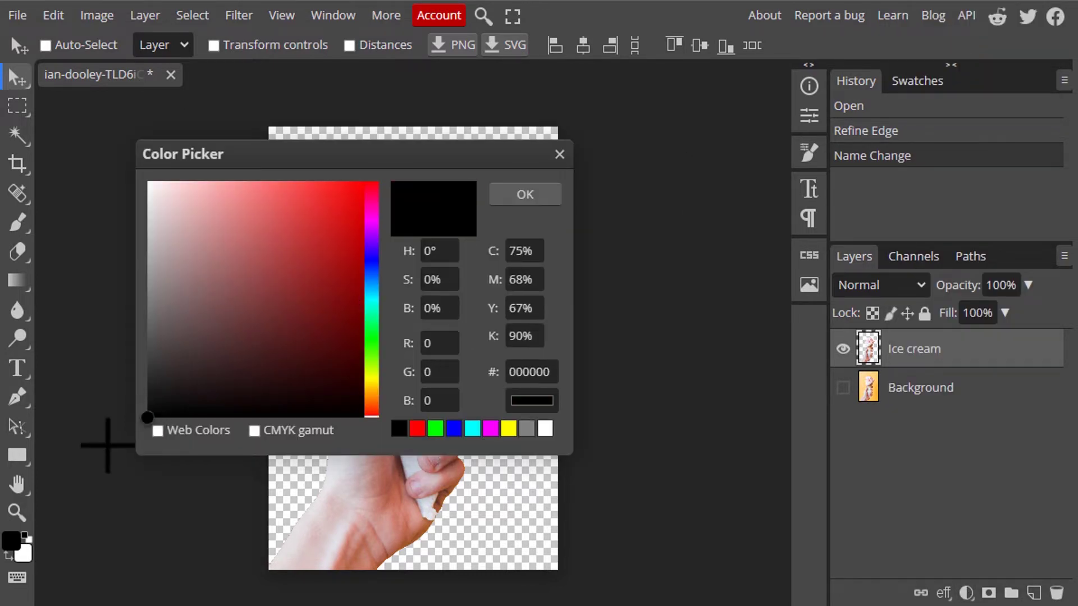
{"action": "left_click", "coordinate": [539, 196]}
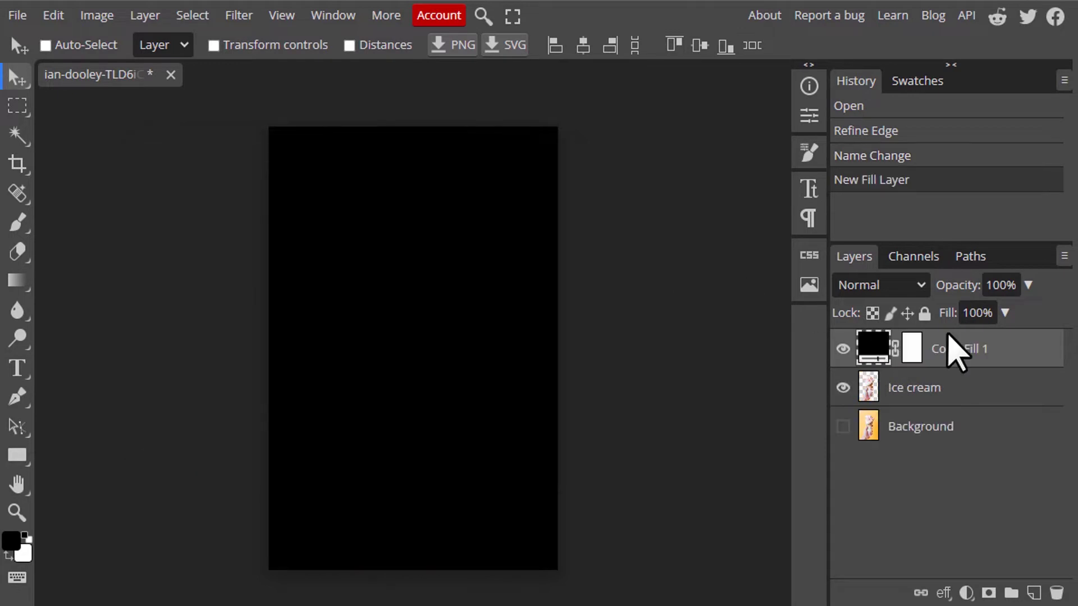
{"action": "left_click_drag", "start_coordinate": [948, 365], "coordinate": [954, 405]}
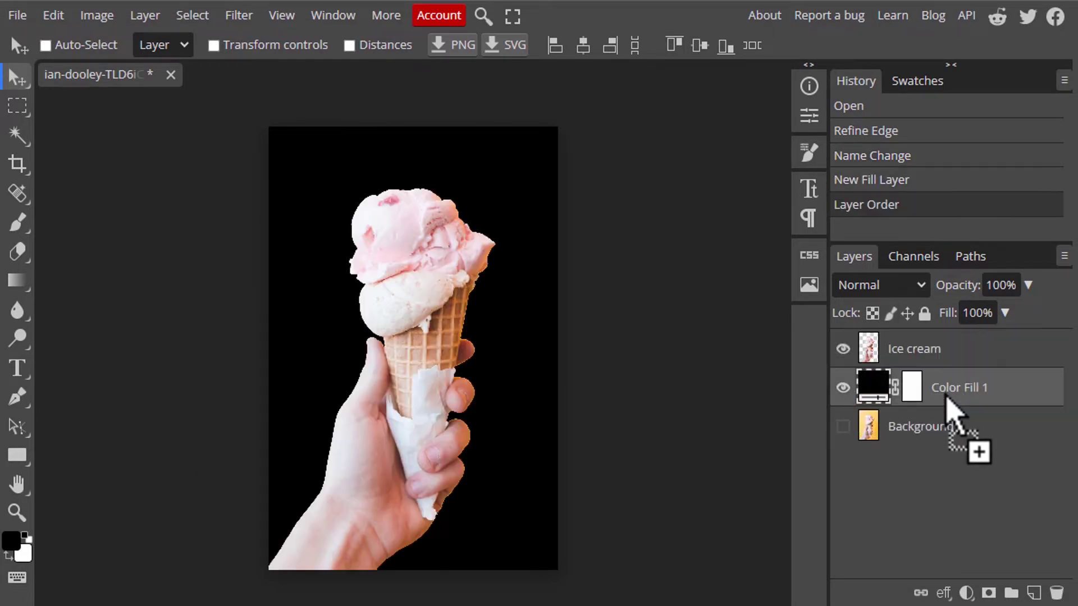
{"action": "left_click", "coordinate": [938, 347]}
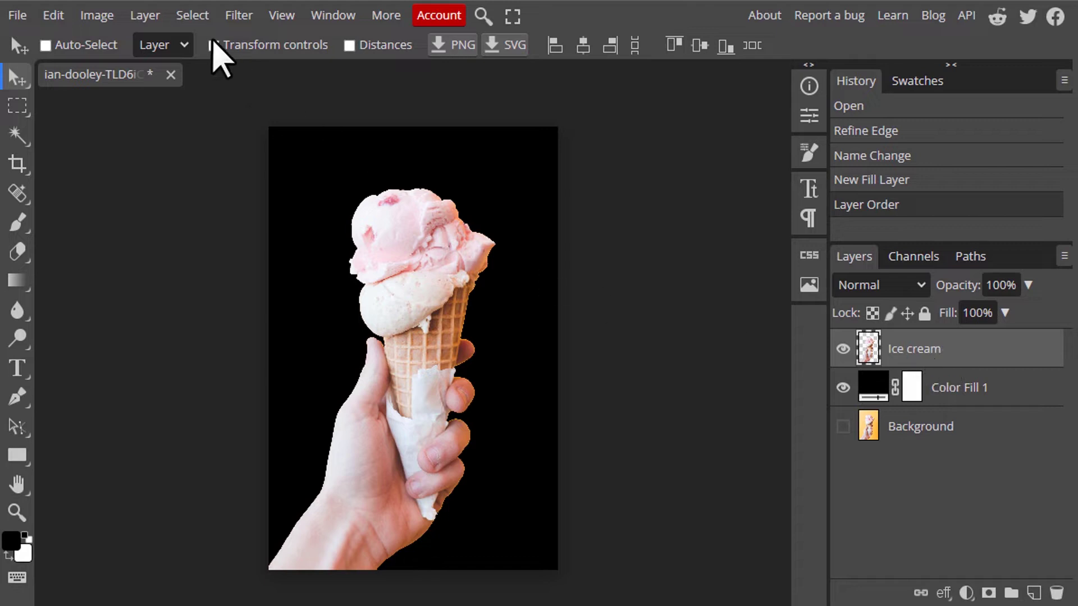
- Apply Image > Adjustments > Desaturate to the Ice cream layer
{"action": "left_click", "coordinate": [112, 17]}
{"action": "mouse_move", "coordinate": [133, 80]}
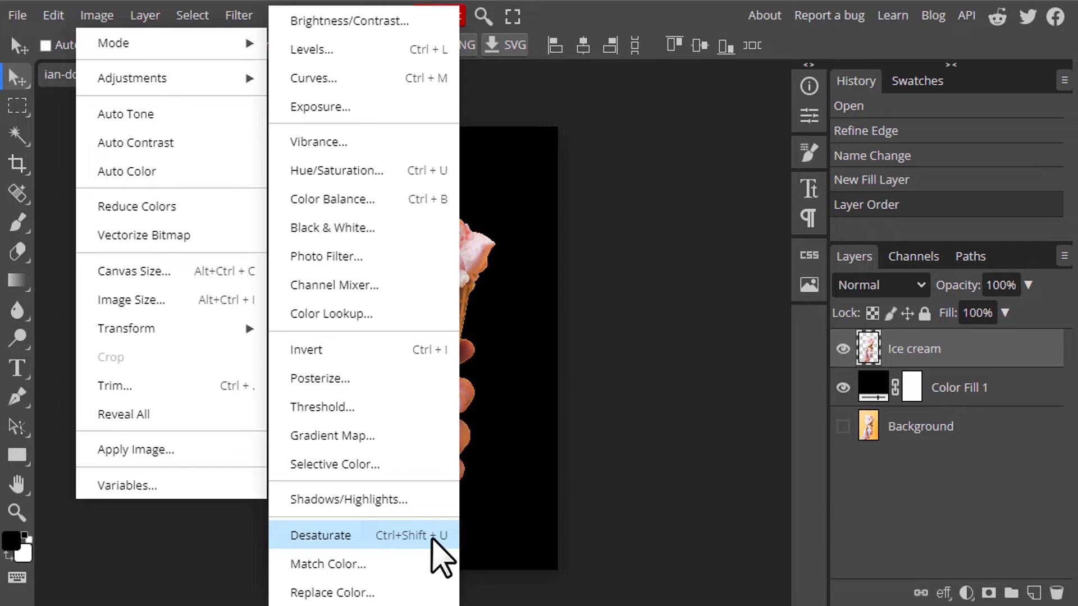
{"action": "left_click", "coordinate": [442, 562]}
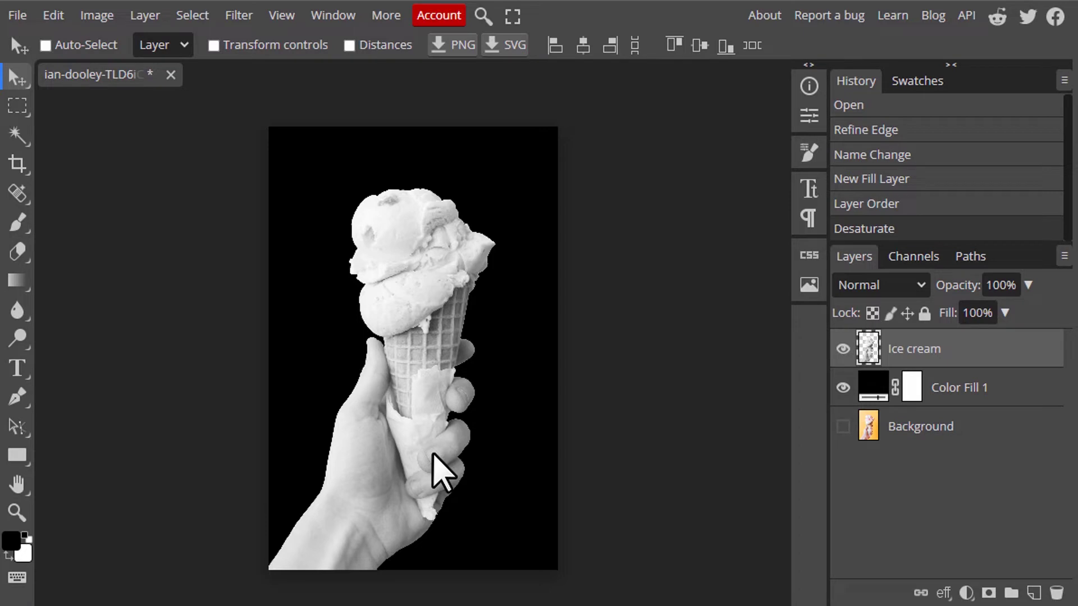
{"action": "key", "text": "ctrl"}
- Duplicate Ice cream, invert the copy, blend it in Difference mode, and merge it down
{"action": "key", "text": "ctrl+j"}
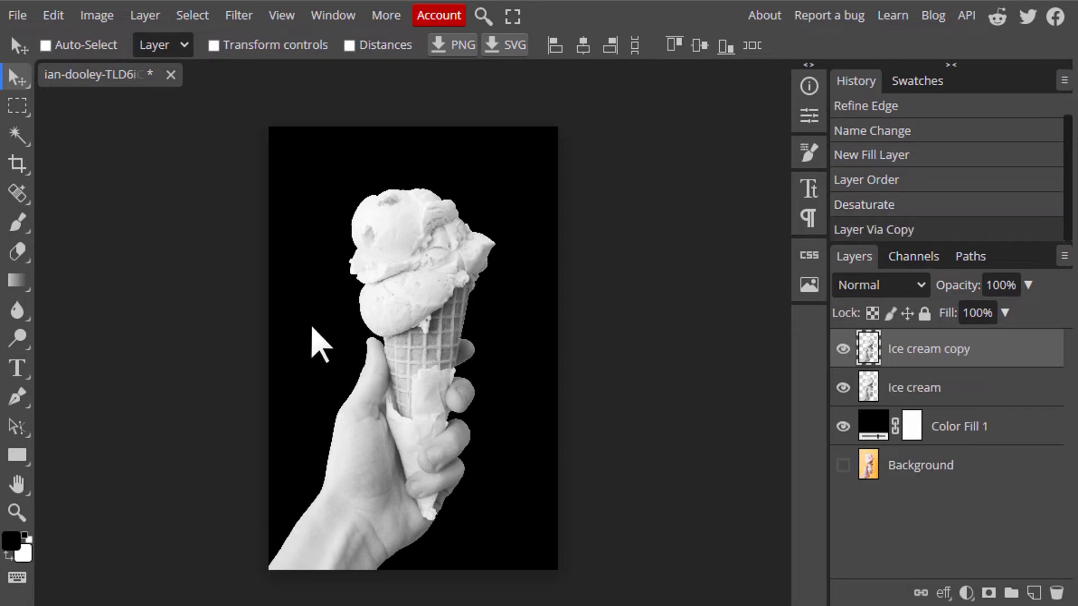
{"action": "left_click", "coordinate": [87, 18]}
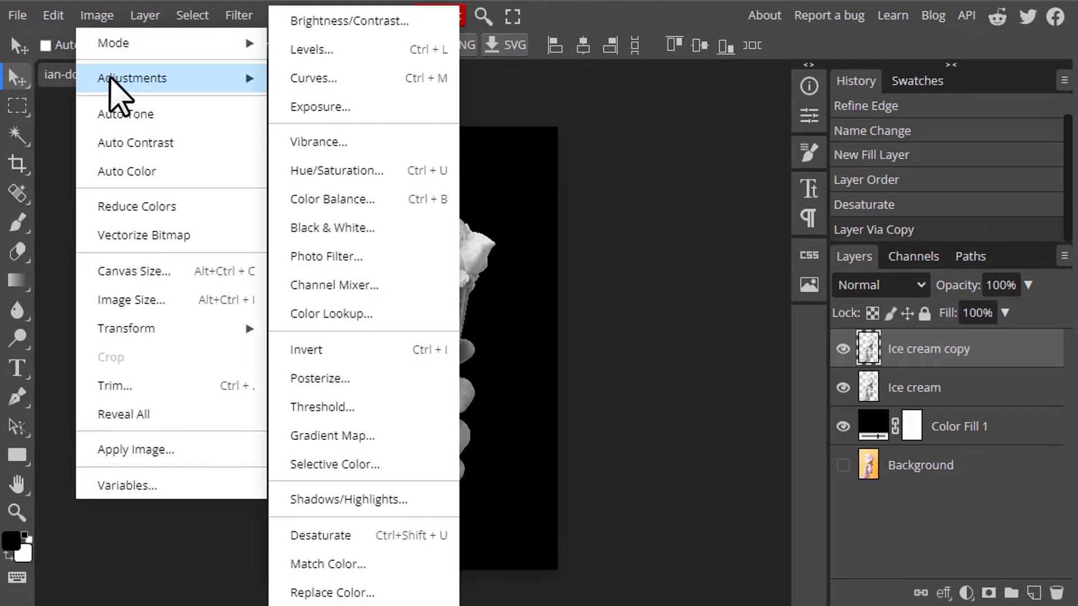
{"action": "left_click", "coordinate": [332, 353]}
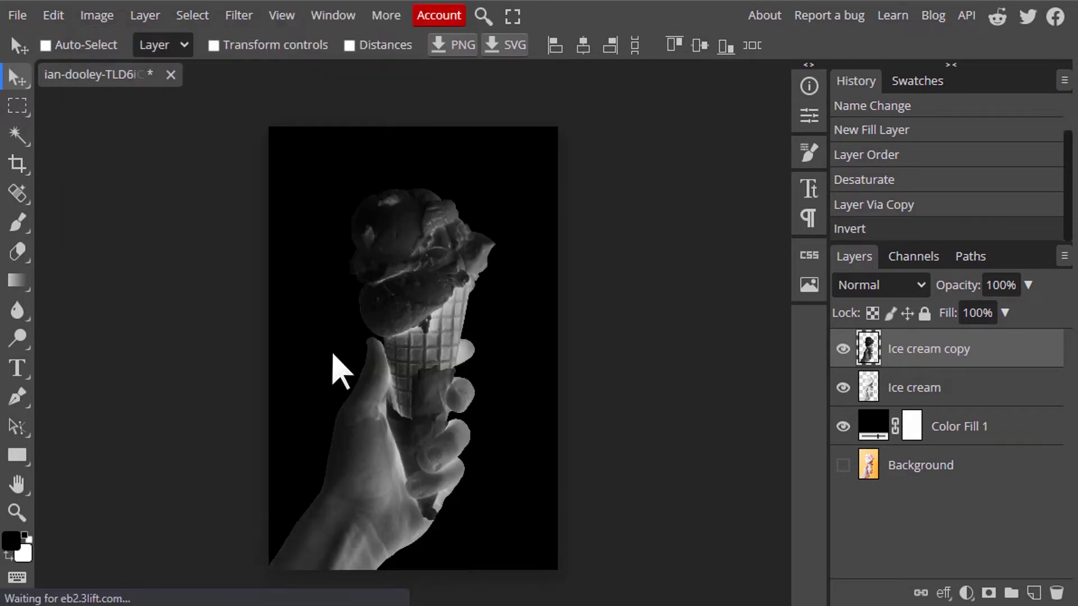
{"action": "left_click", "coordinate": [896, 285]}
{"action": "scroll", "coordinate": [858, 203], "scroll_direction": "down", "scroll_amount": 1}
{"action": "scroll", "coordinate": [858, 203], "scroll_direction": "down", "scroll_amount": 2}
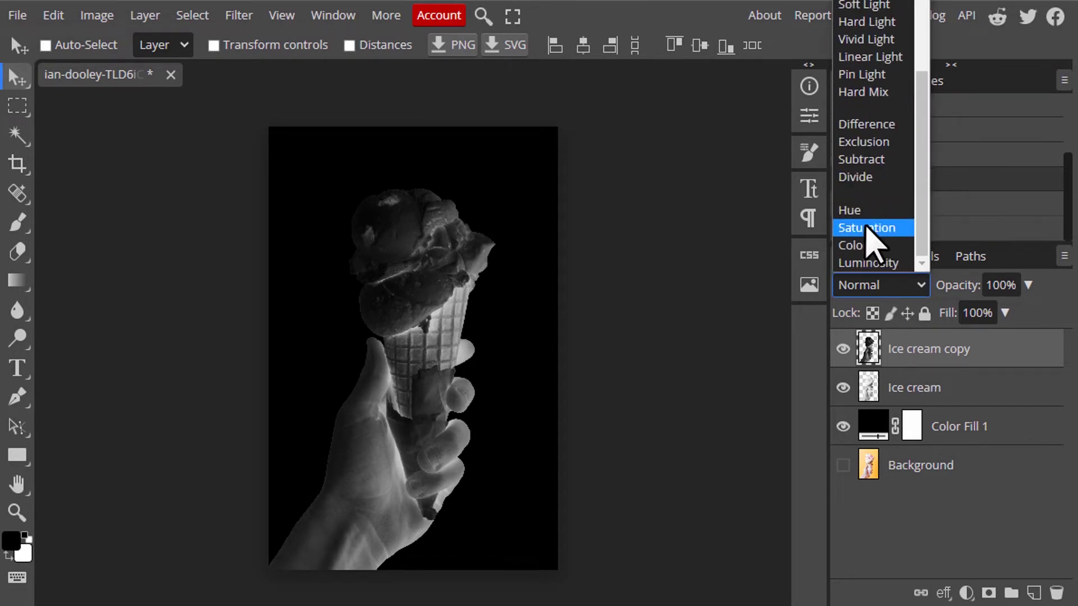
{"action": "left_click", "coordinate": [866, 125]}
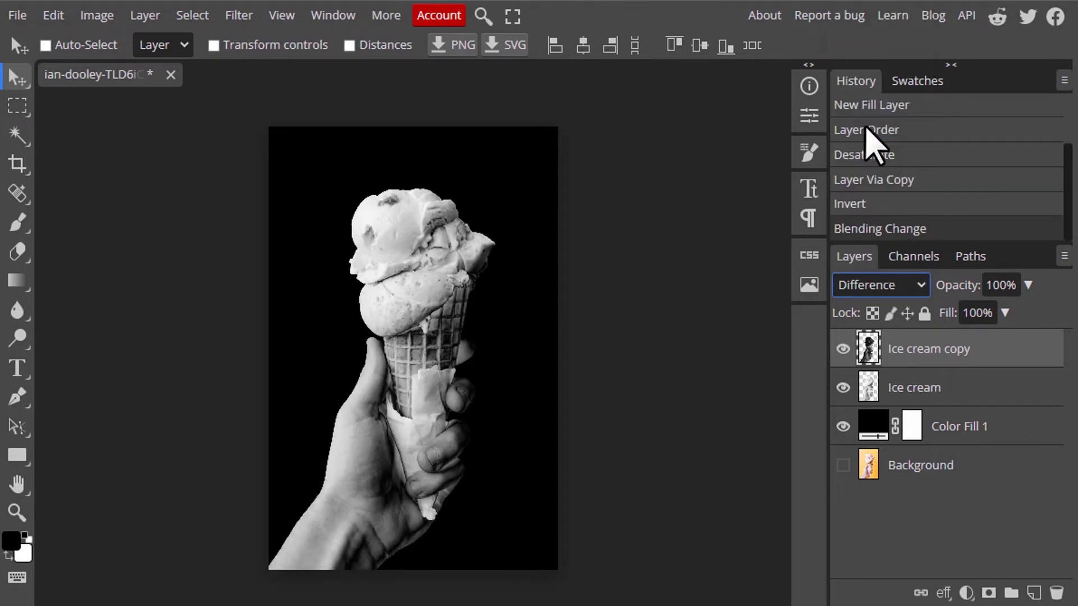
{"action": "right_click", "coordinate": [934, 349]}
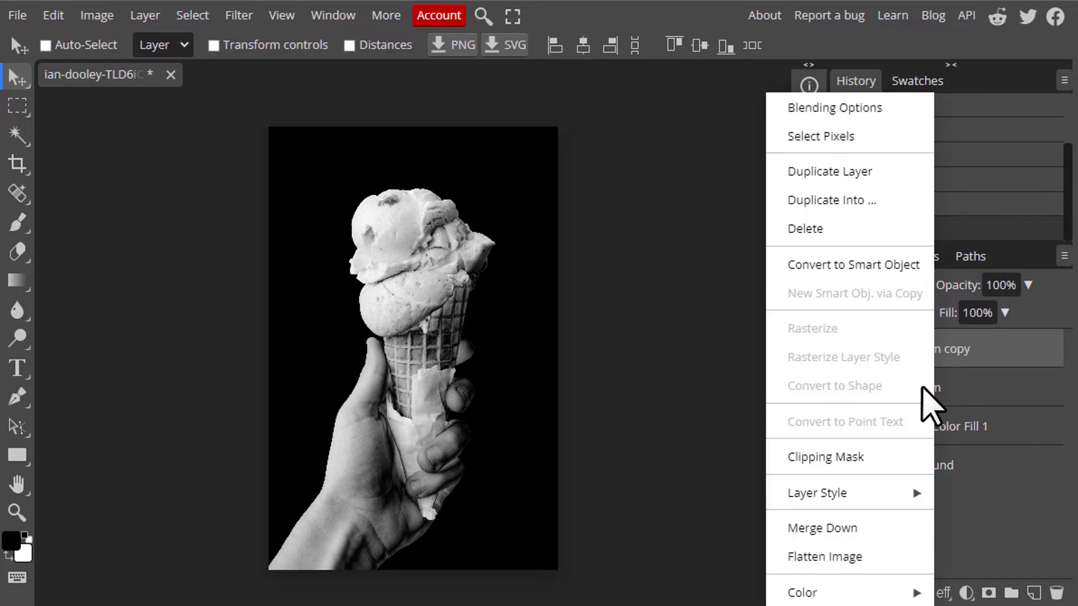
{"action": "left_click", "coordinate": [842, 527]}
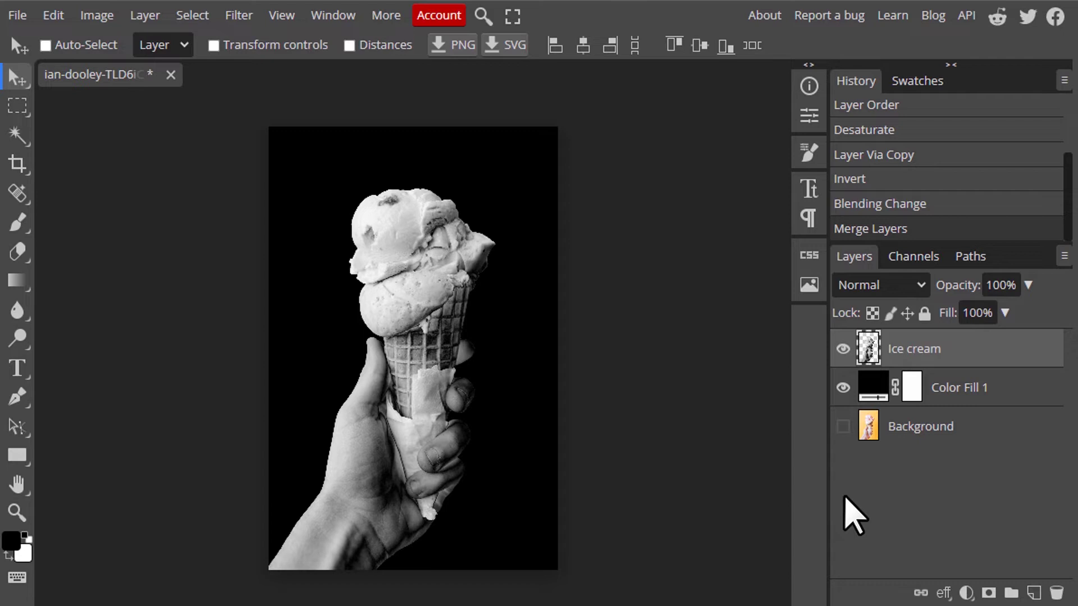
- Repeat with a second Ctrl+J copy: invert, set Difference blend, and Merge Down into Ice cream
{"action": "key", "text": "ctrl+j"}
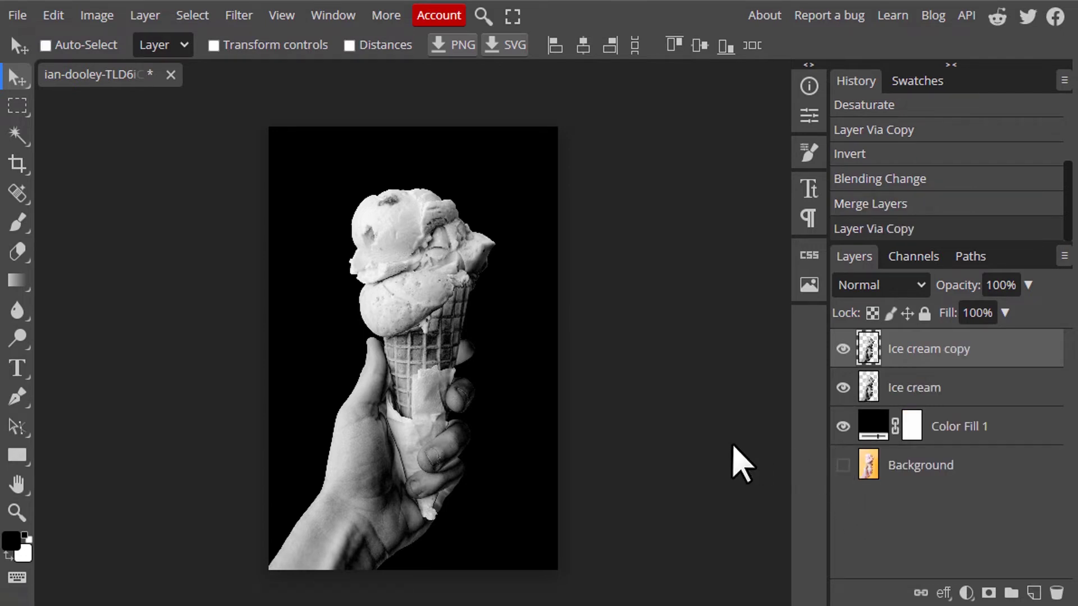
{"action": "key", "text": "ctrl"}
{"action": "key", "text": "ctrl+i"}
{"action": "left_click", "coordinate": [851, 300]}
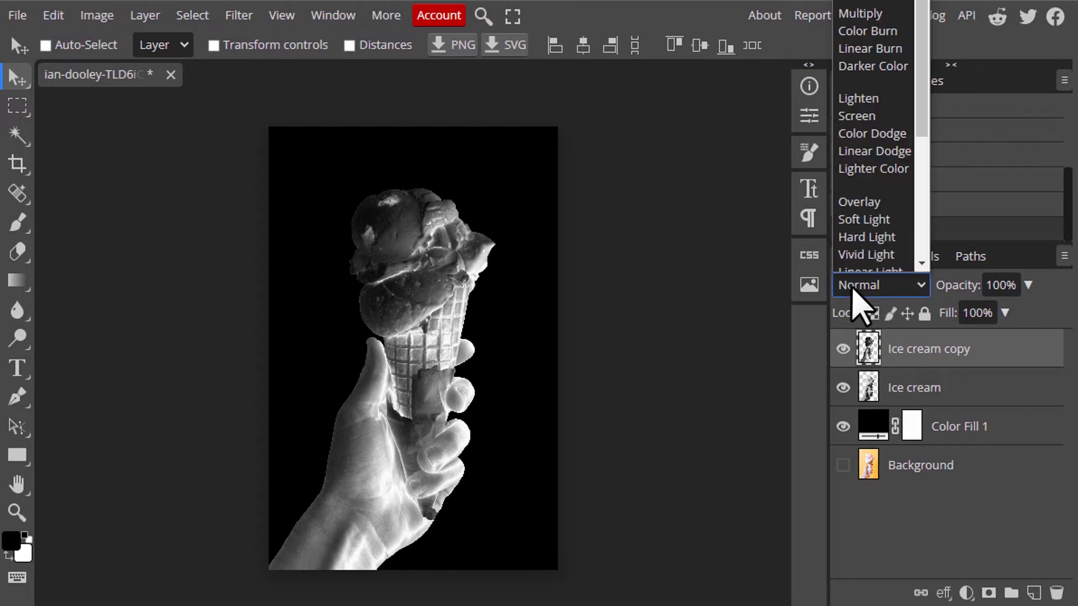
{"action": "scroll", "coordinate": [870, 264], "scroll_direction": "down", "scroll_amount": 3}
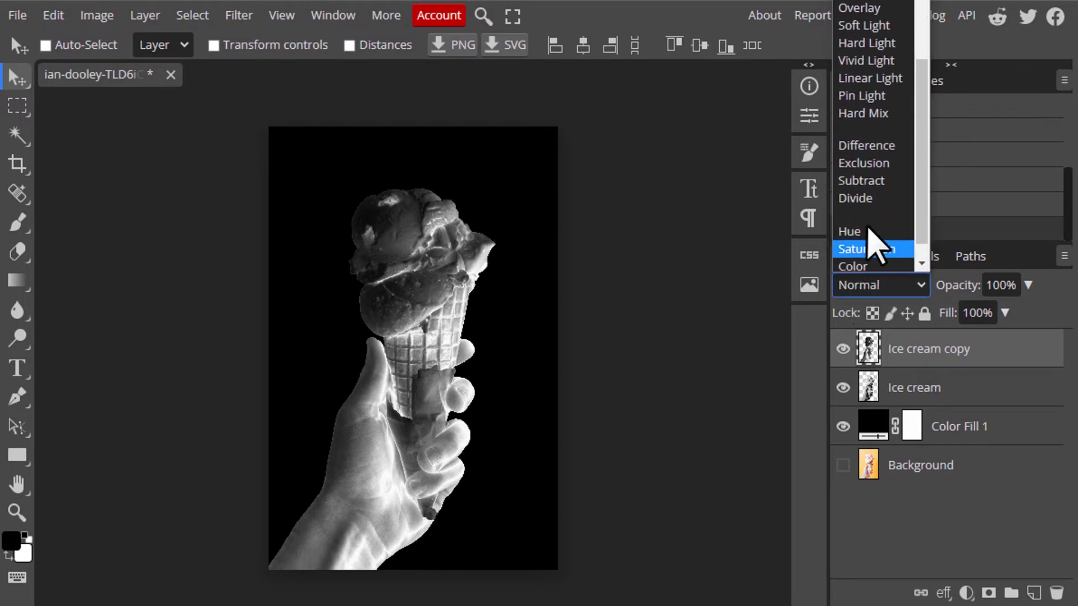
{"action": "left_click", "coordinate": [877, 125]}
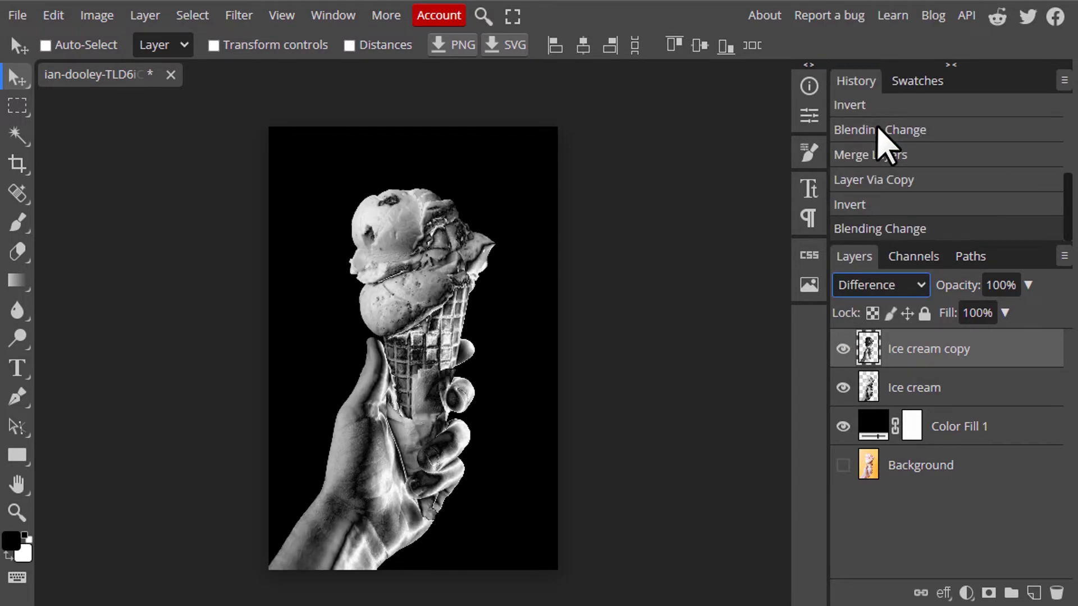
{"action": "right_click", "coordinate": [921, 359]}
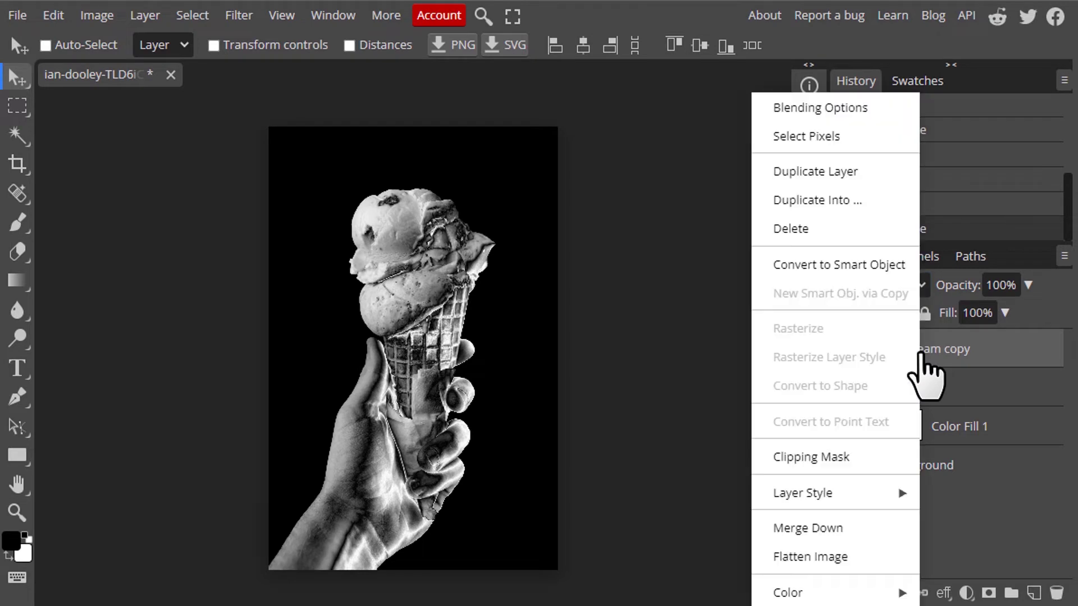
{"action": "left_click", "coordinate": [842, 525]}
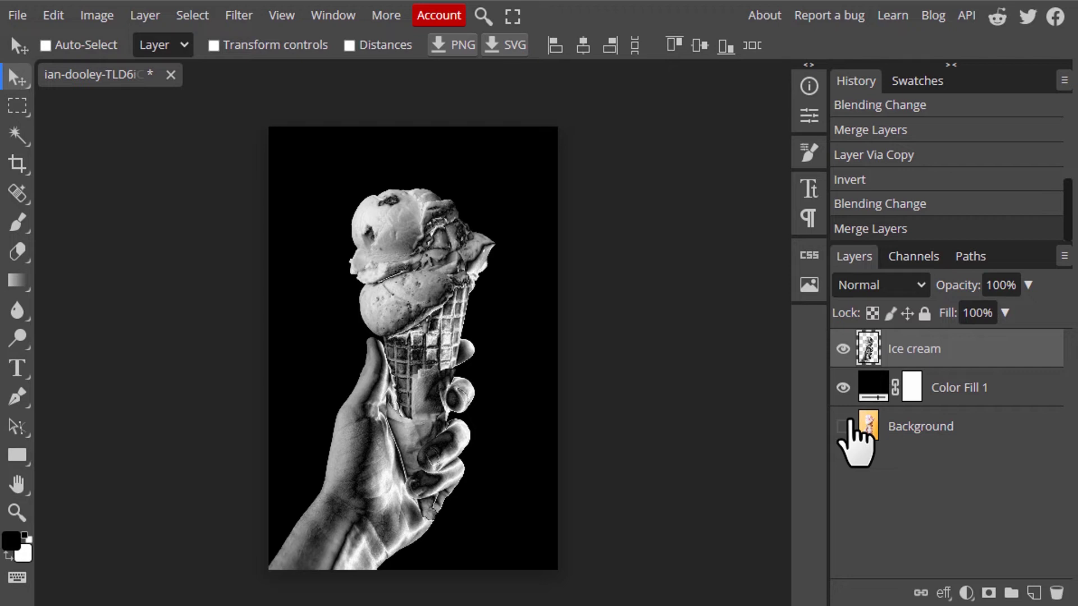
- Add a Gradient Map adjustment layer using the Orange, Yellow, Orange preset
{"action": "left_click", "coordinate": [965, 593]}
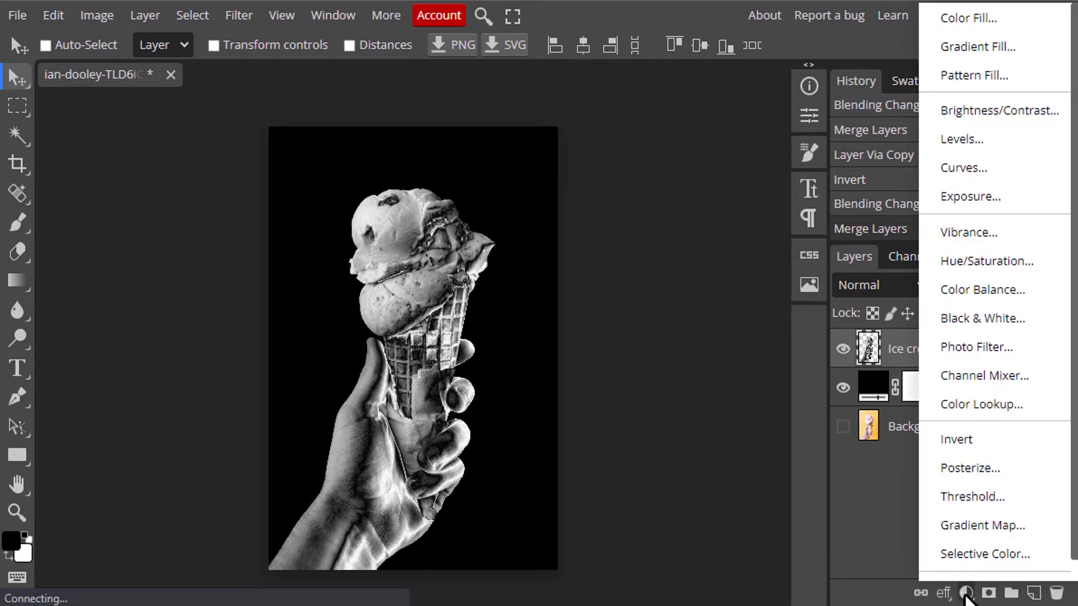
{"action": "left_click", "coordinate": [971, 527]}
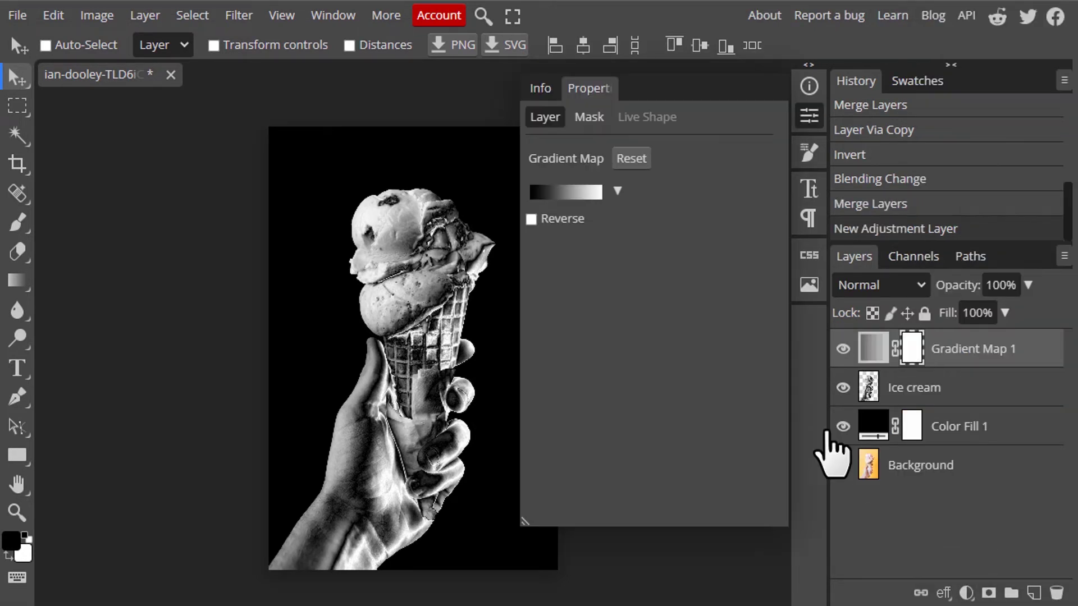
{"action": "left_click", "coordinate": [617, 192]}
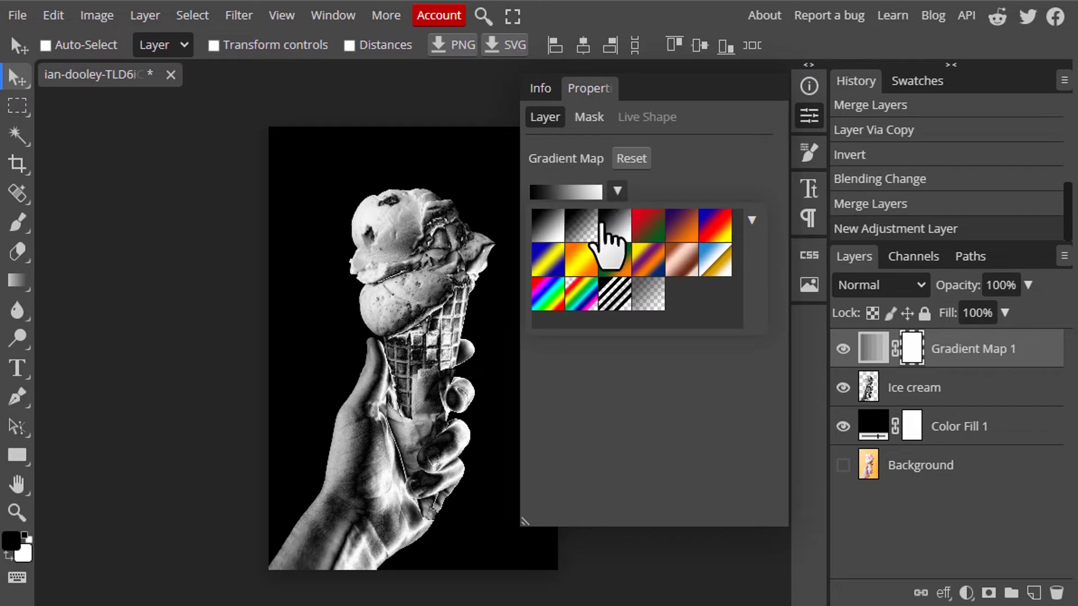
{"action": "left_click", "coordinate": [584, 269]}
{"action": "left_click", "coordinate": [872, 362]}
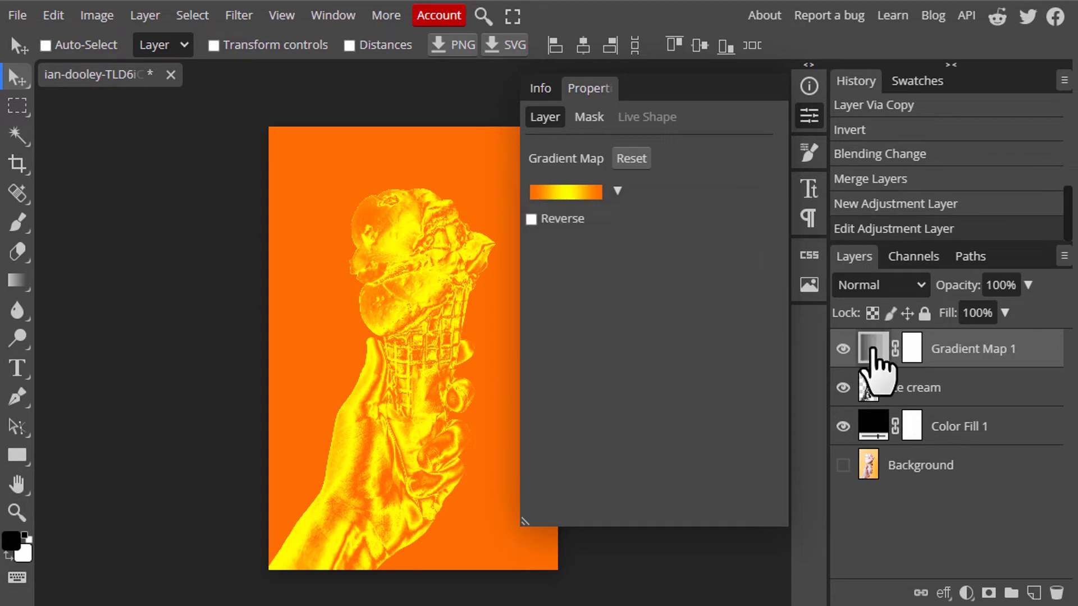
{"action": "left_click", "coordinate": [809, 116]}
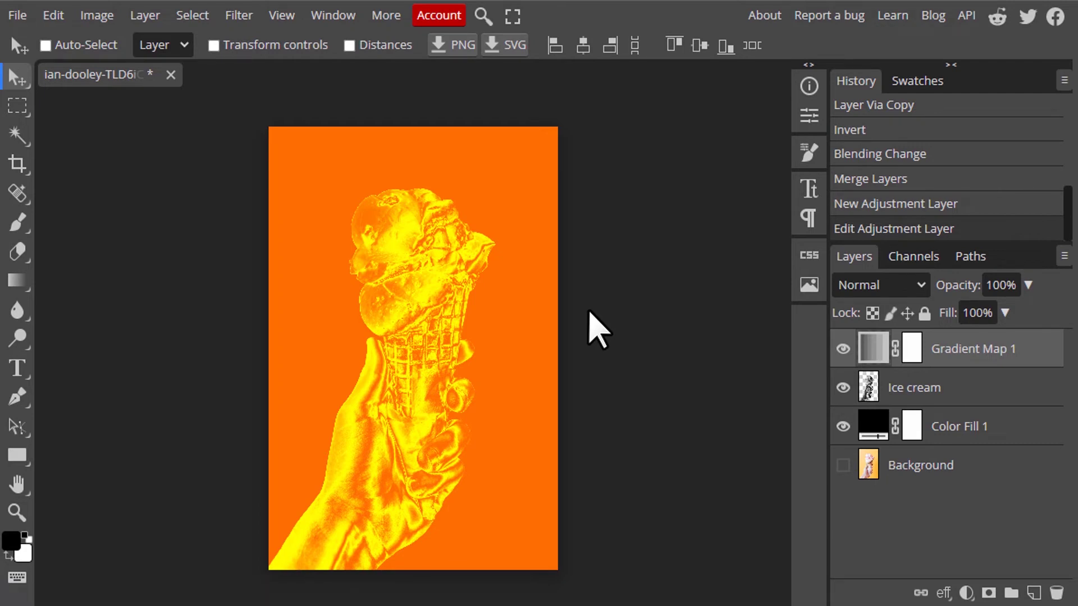
- Clip Gradient Map 1 to the Ice cream layer as a clipping mask
{"action": "right_click", "coordinate": [875, 357]}
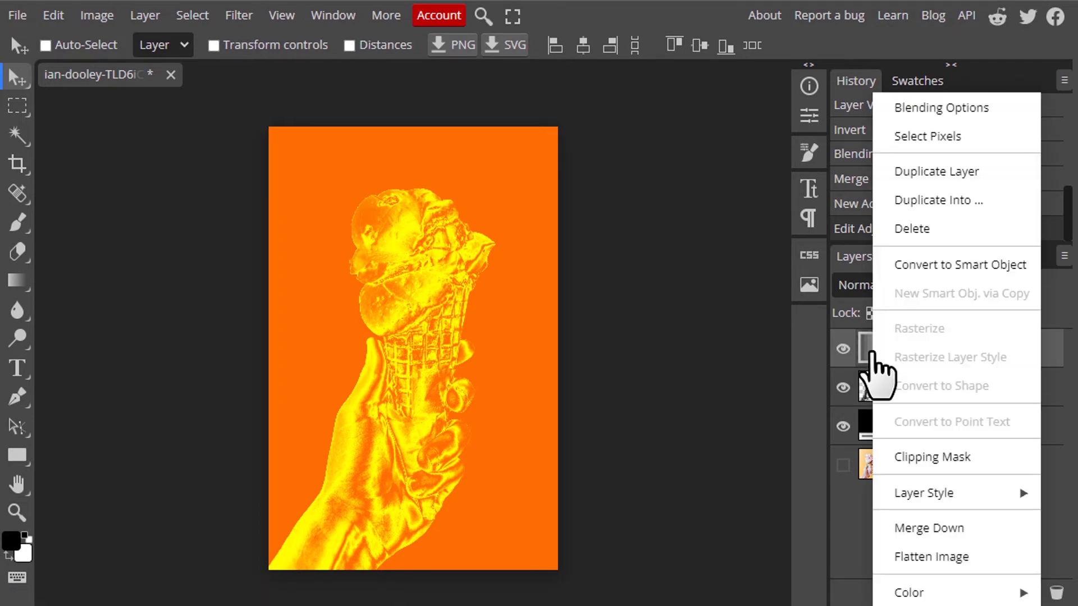
{"action": "left_click", "coordinate": [934, 457]}
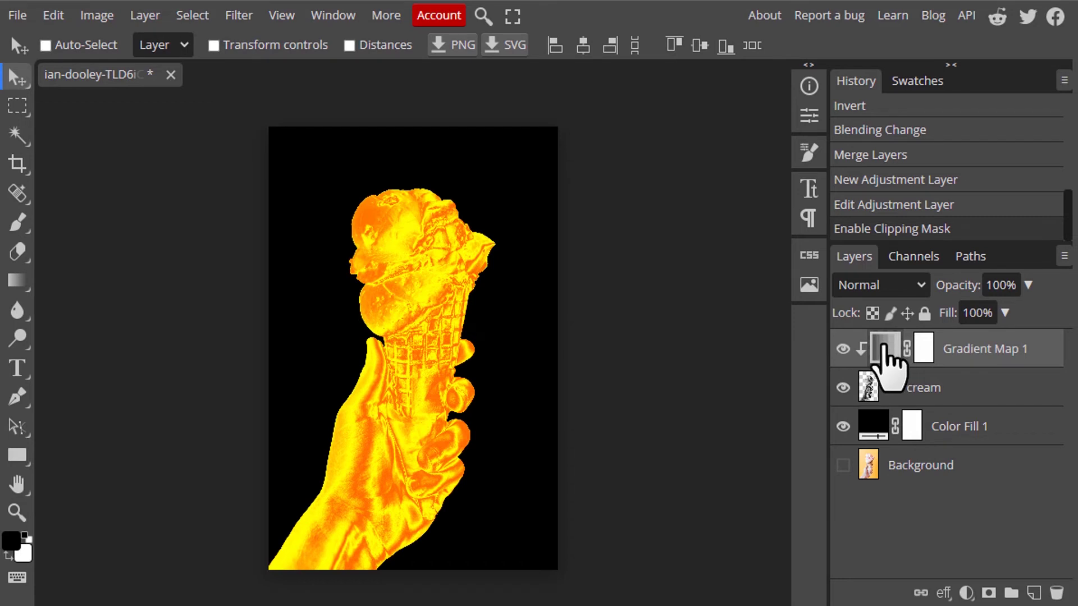
- In Gradient Map 1's Blending Options, split the Current Layer shadow slider between 0 and 168
{"action": "right_click", "coordinate": [883, 353]}
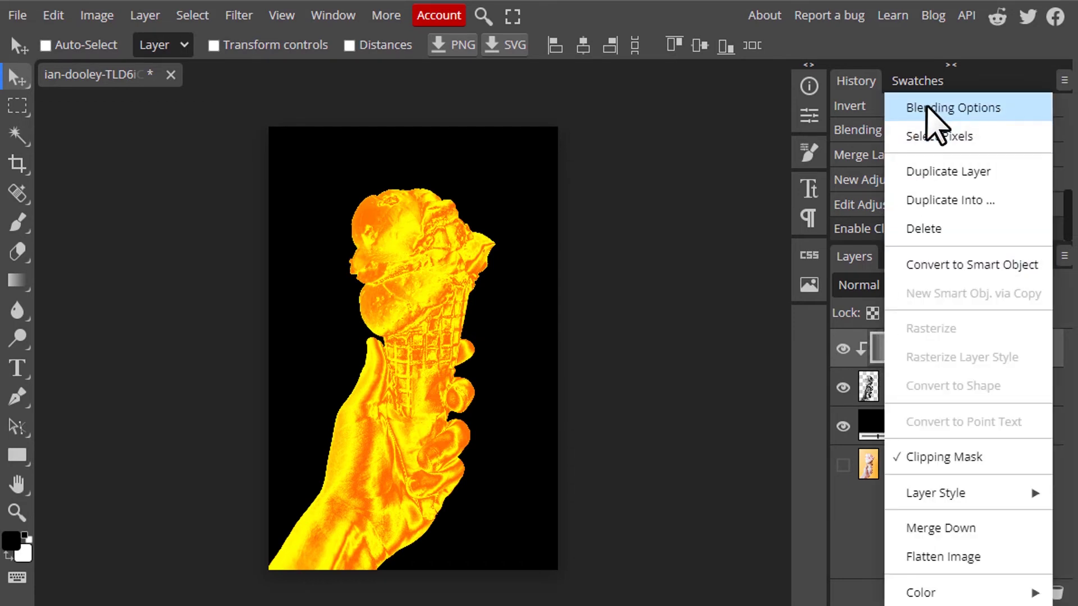
{"action": "left_click", "coordinate": [926, 108]}
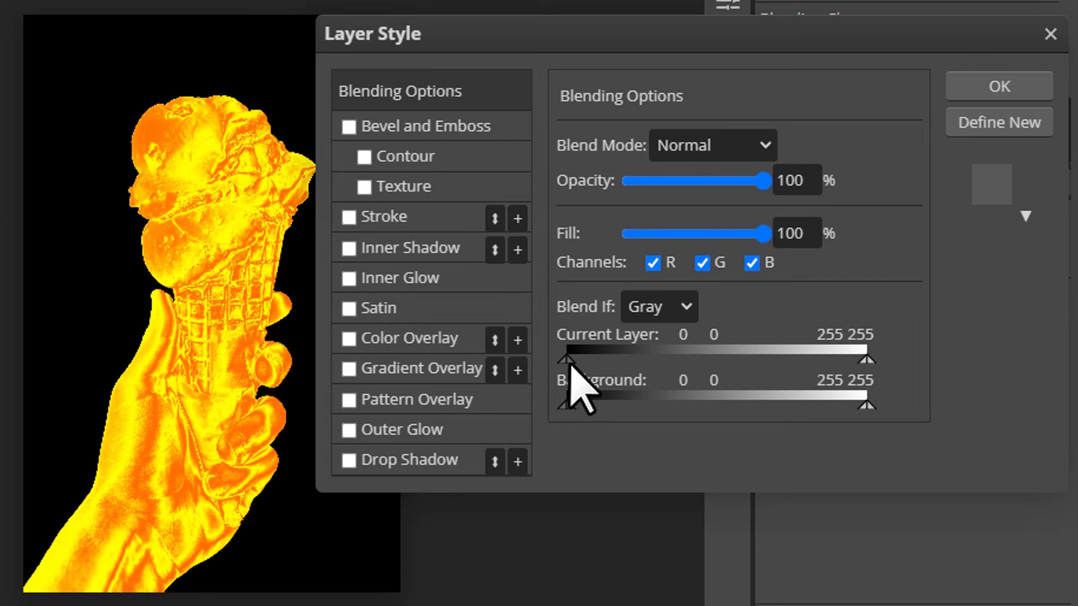
{"action": "left_click_drag", "start_coordinate": [570, 362], "coordinate": [763, 370]}
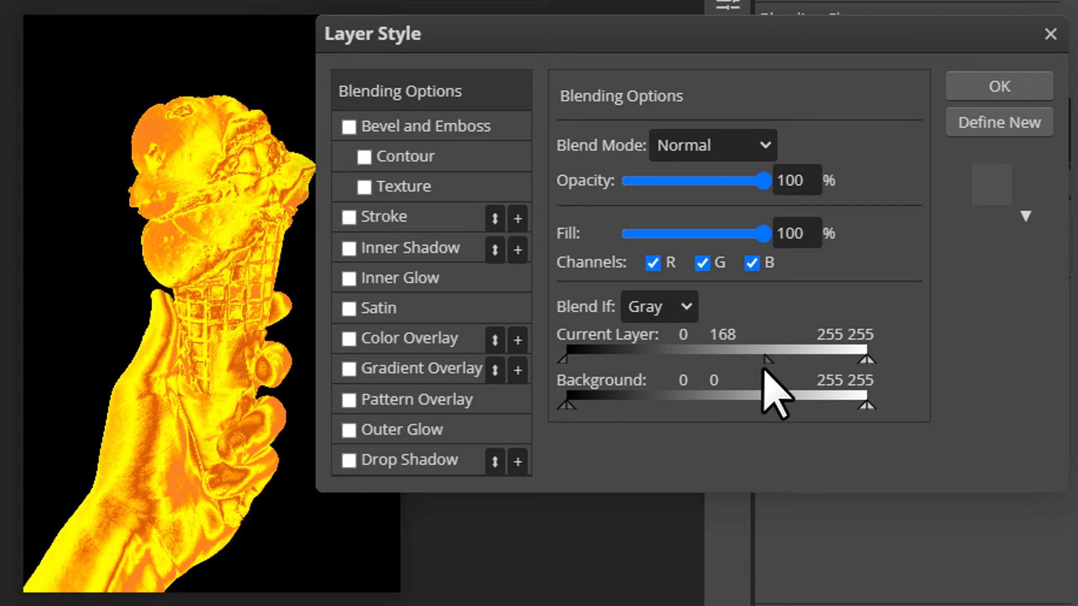
{"action": "left_click", "coordinate": [999, 90]}
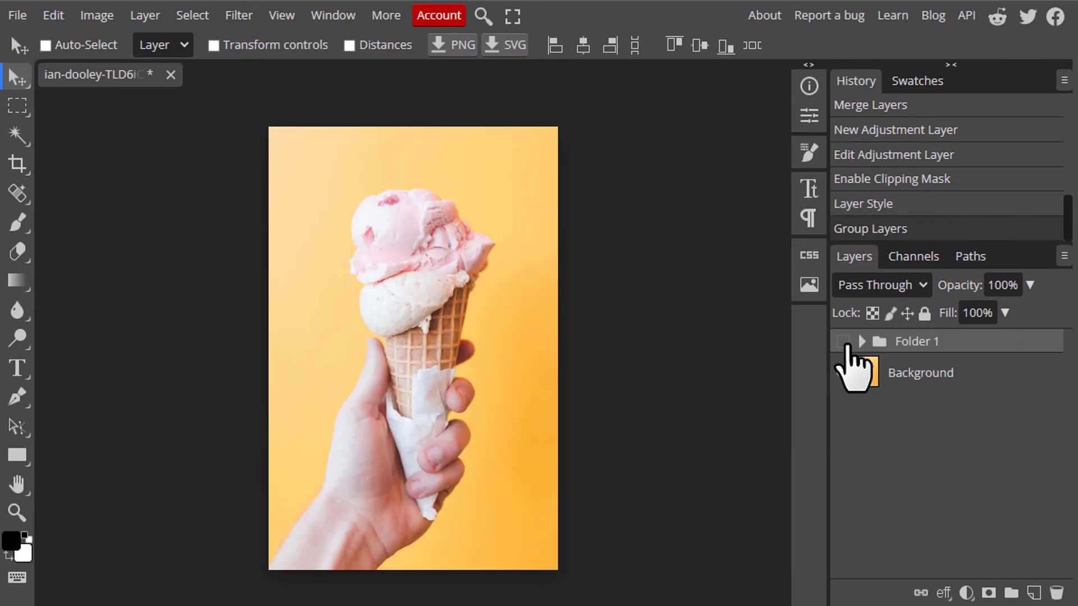
- Make Folder 1 visible again so the gold effect shows
{"action": "left_click", "coordinate": [843, 342]}
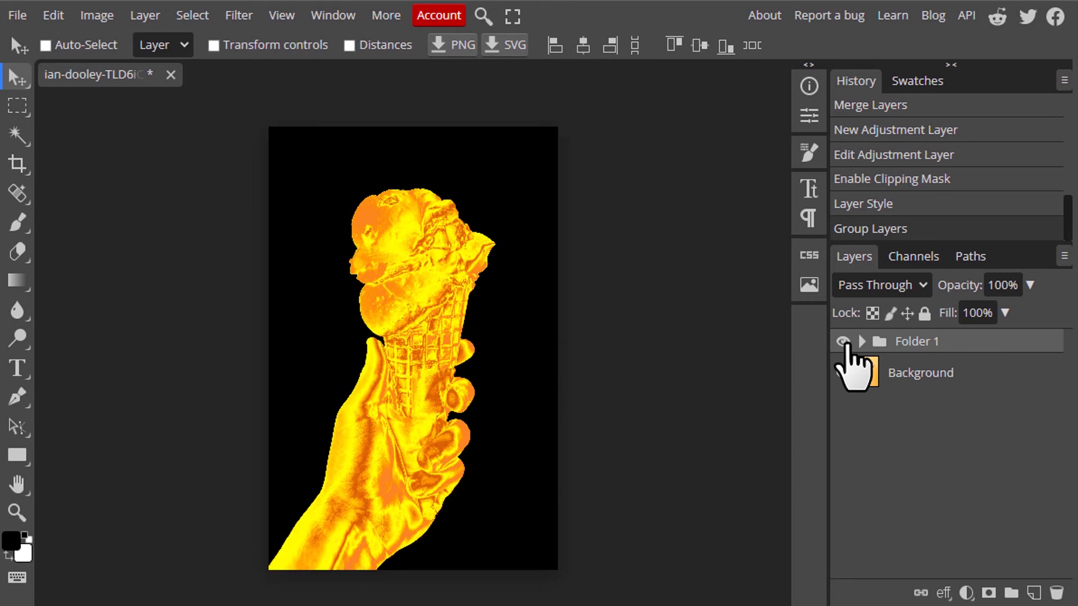